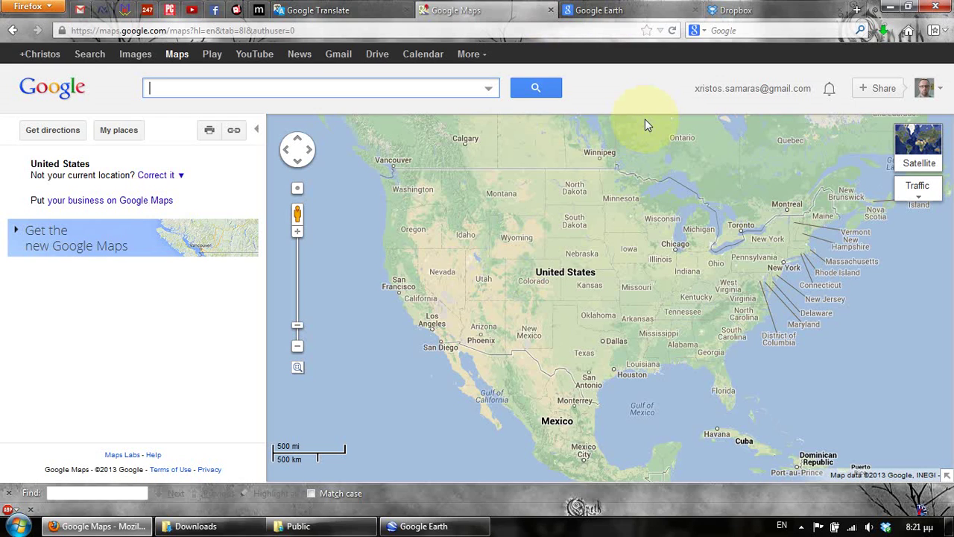
Step: Look over the Google Earth and Dropbox pages, then return to Google Maps
left_click(601, 9)
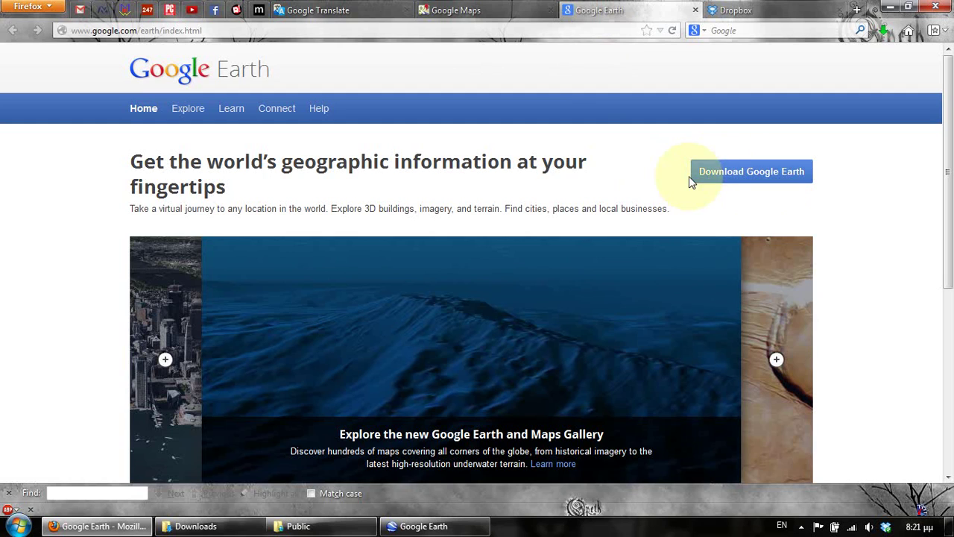
left_click(738, 10)
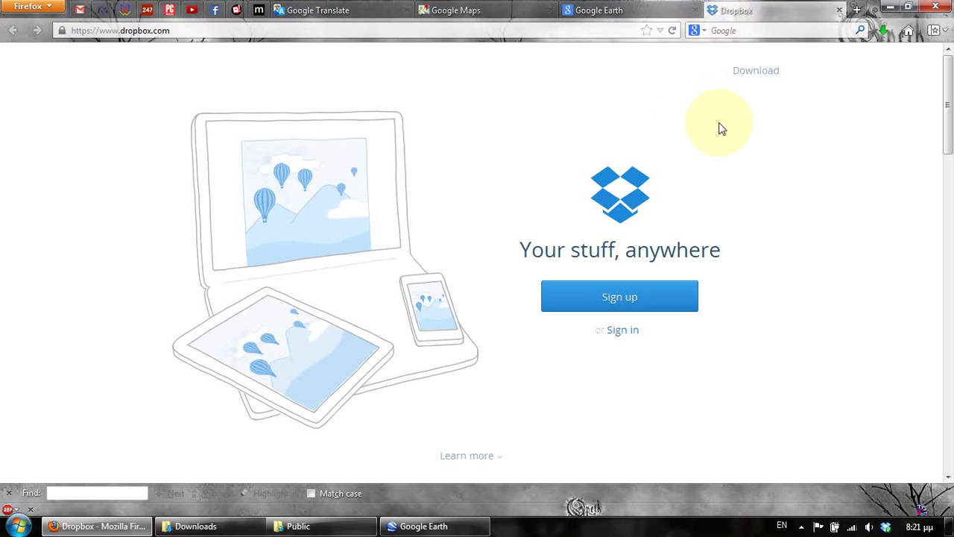
left_click(489, 7)
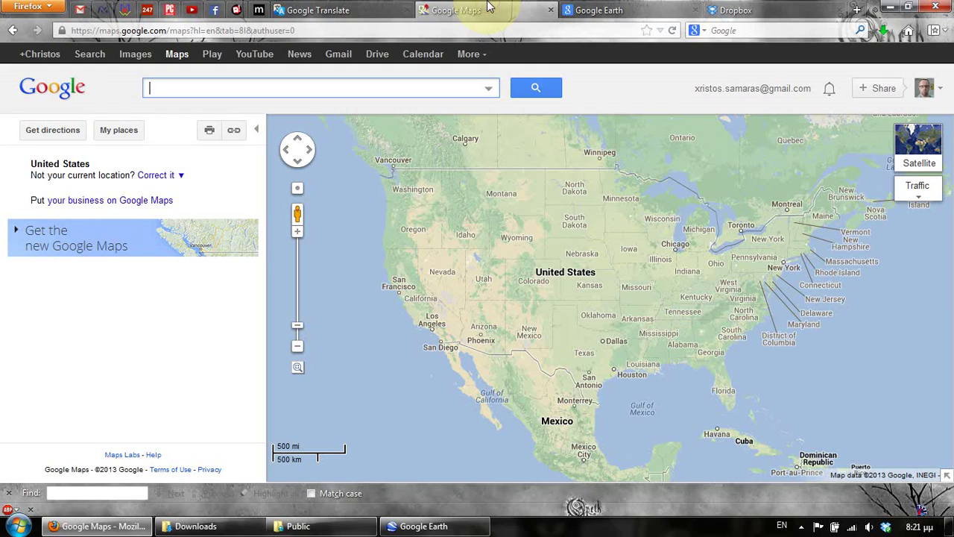
Step: Search Google Maps for Thessaloniki, Greece
left_click(406, 93)
type("thes")
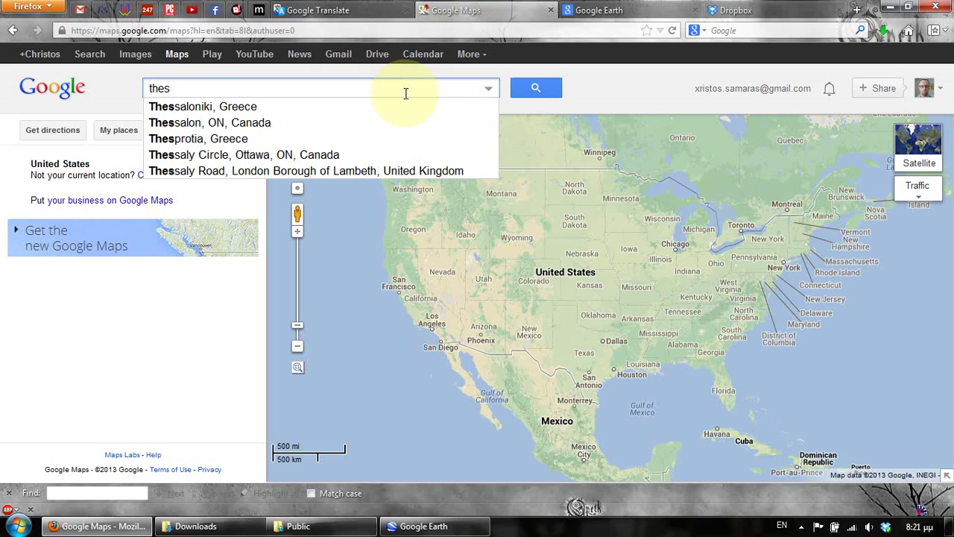
key("Down")
key("Return")
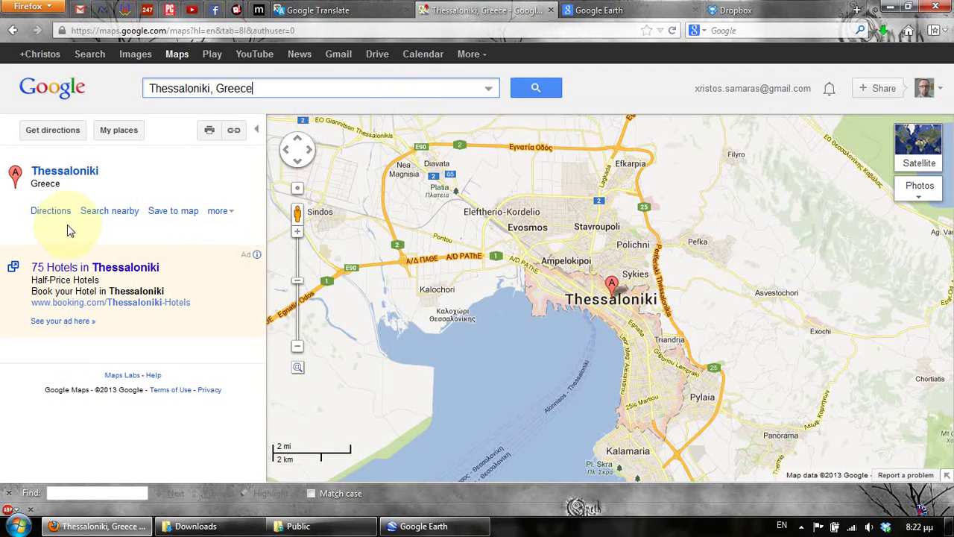
Step: Get directions with Thessaloniki as the starting point and Parga as the destination
left_click(51, 211)
left_click(127, 222)
key("ctrl+x")
left_click(189, 199)
key("ctrl+v")
left_click(171, 224)
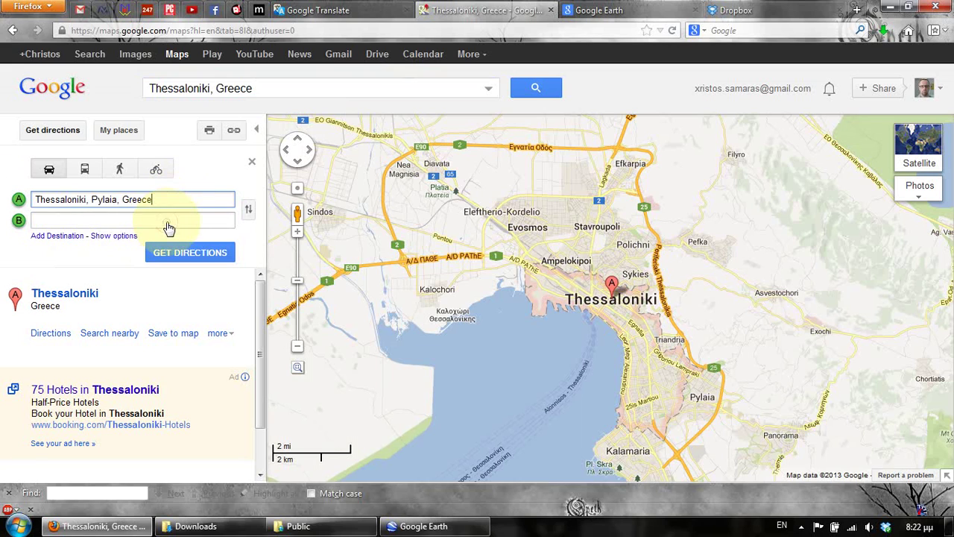
type("Parga, Preveza, Greece")
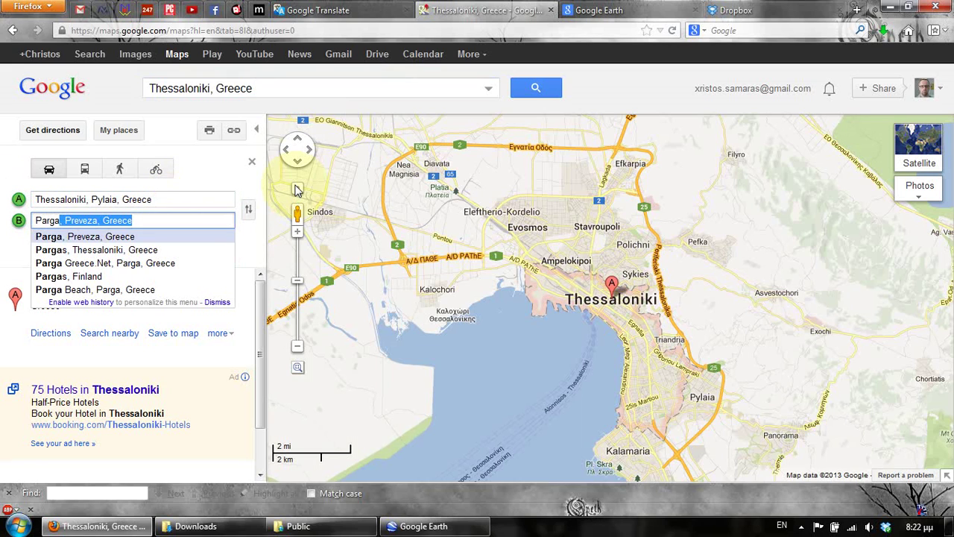
key("Return")
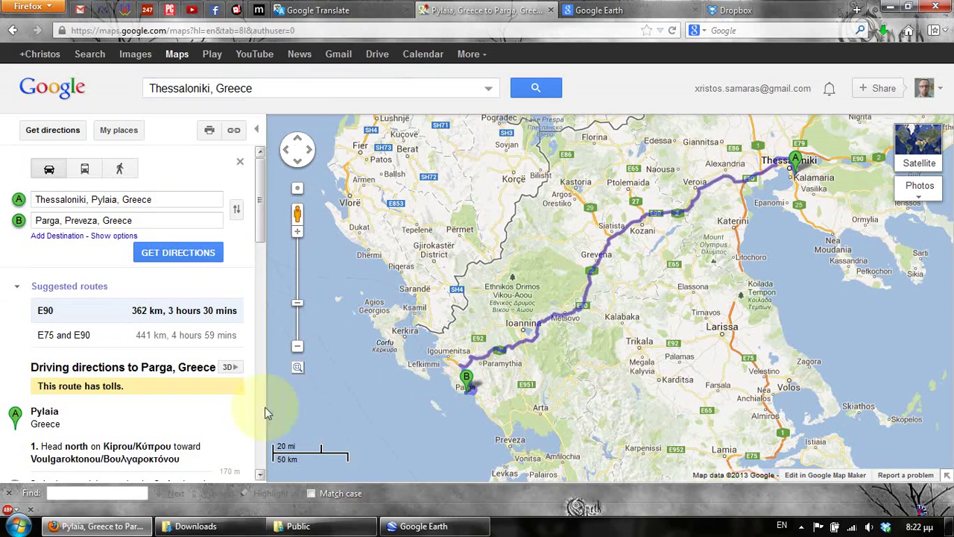
Step: Save the Thessaloniki–Parga route to My Maps as a new map
left_click_drag(261, 236, 271, 464)
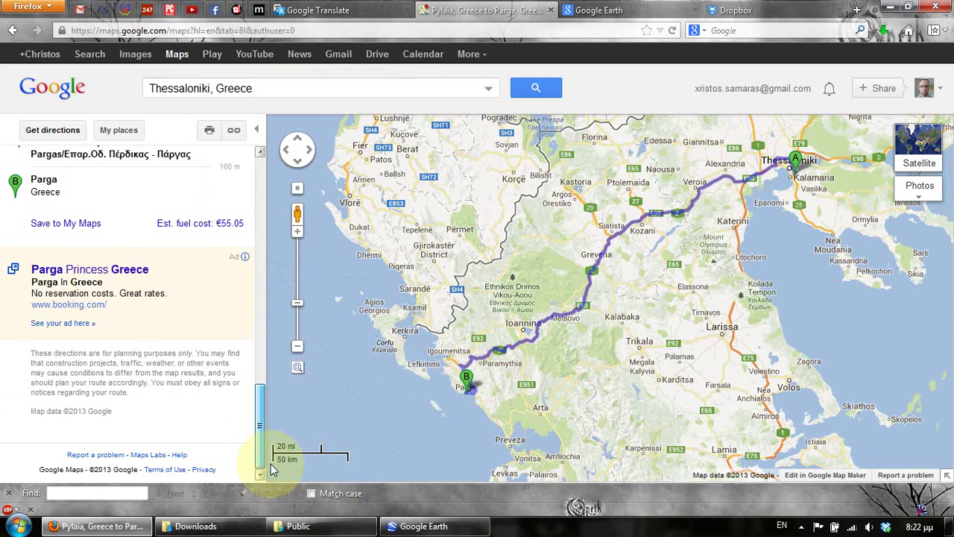
left_click(77, 224)
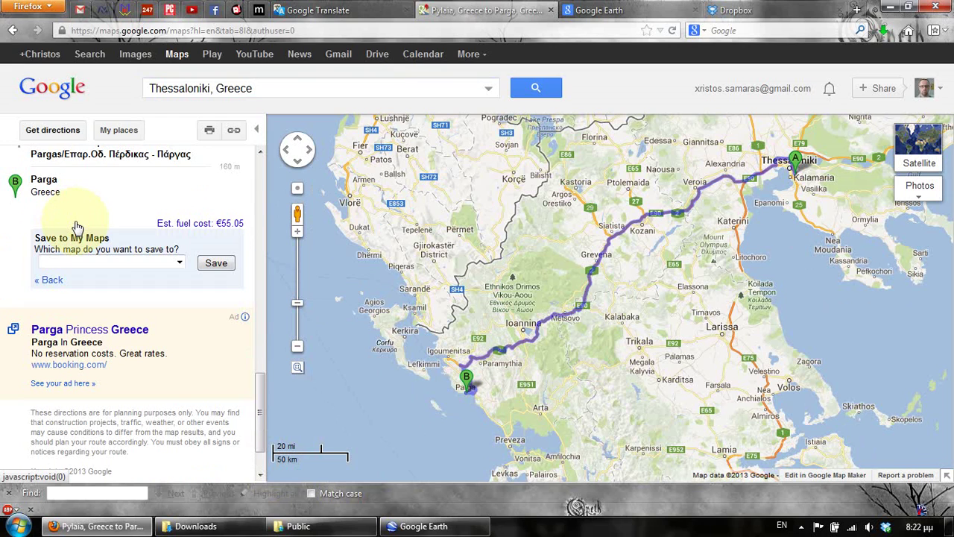
left_click(177, 263)
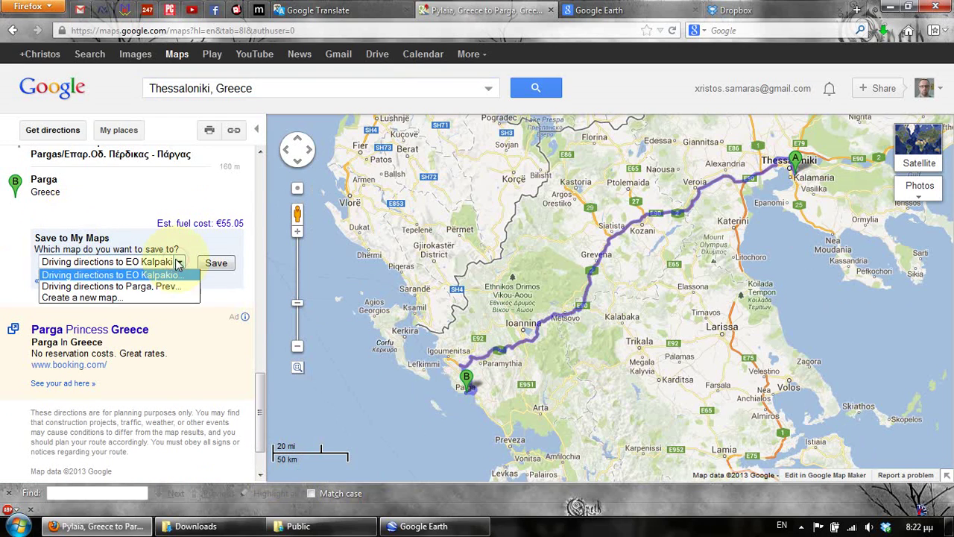
left_click(160, 297)
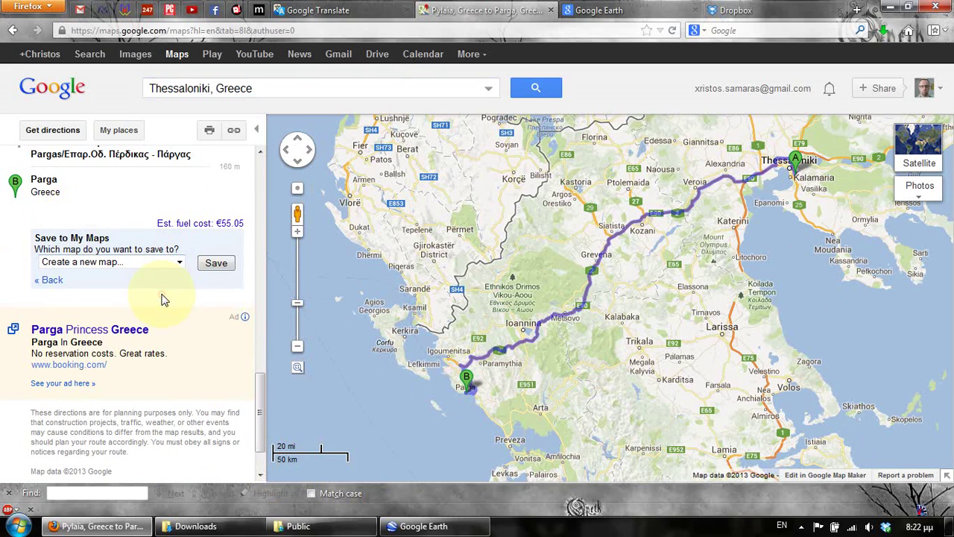
left_click(218, 264)
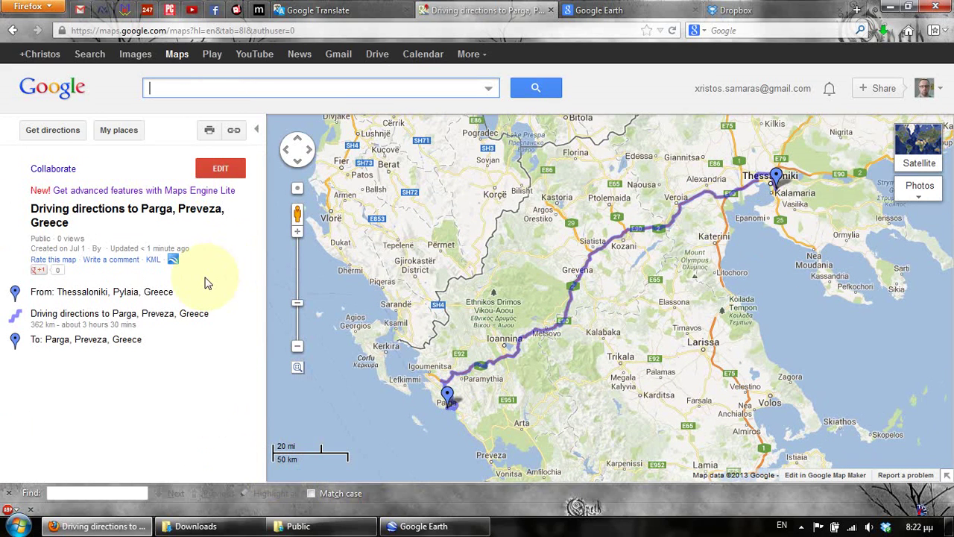
Step: Download the route map as DrivingdirectionstoPargaPrevezaGreece.kml using Firefox's Save File option
left_click(153, 261)
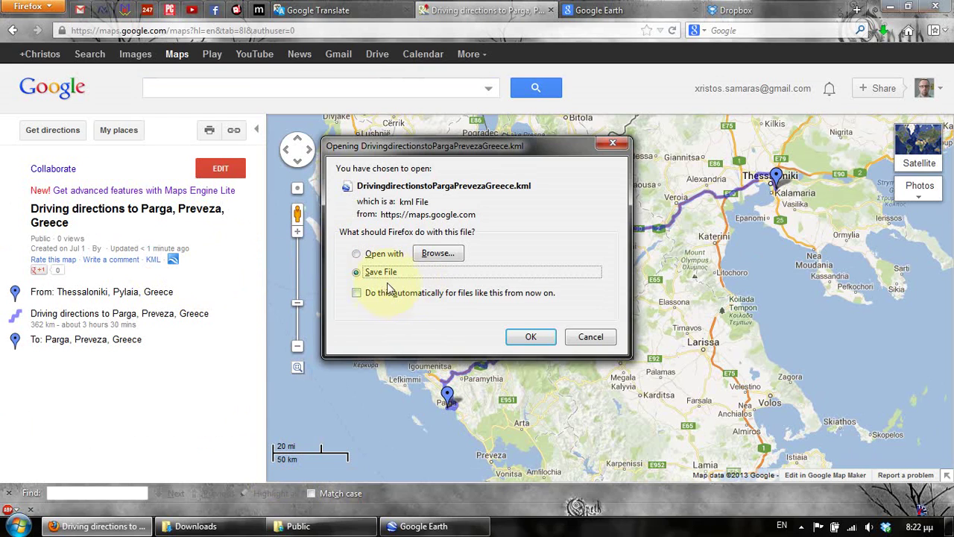
left_click(541, 342)
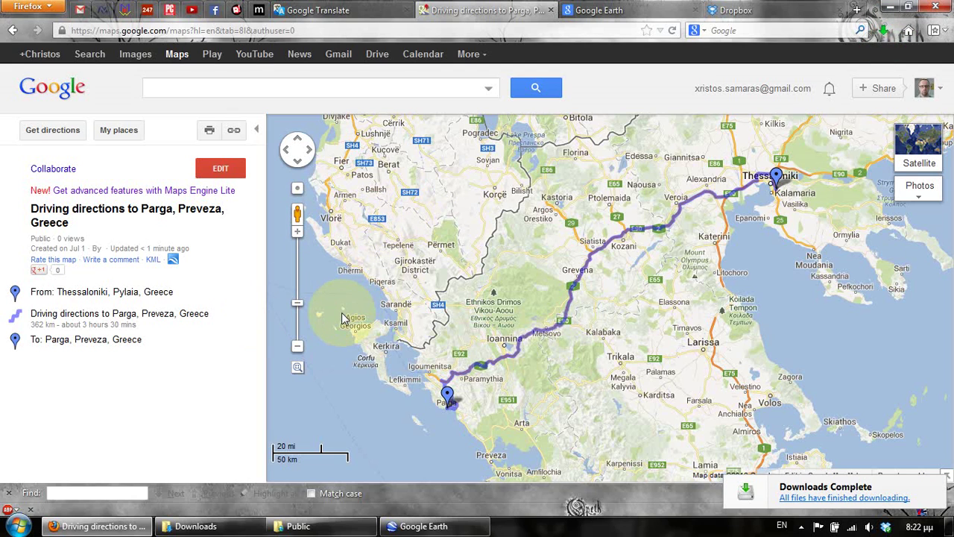
Step: Permanently delete the newest Parga directions map from My Places
left_click(124, 135)
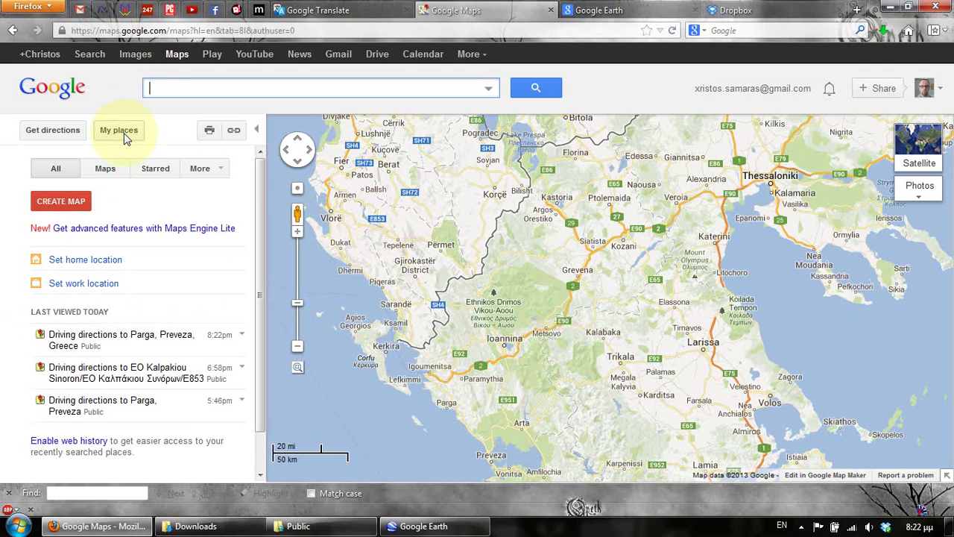
left_click(242, 335)
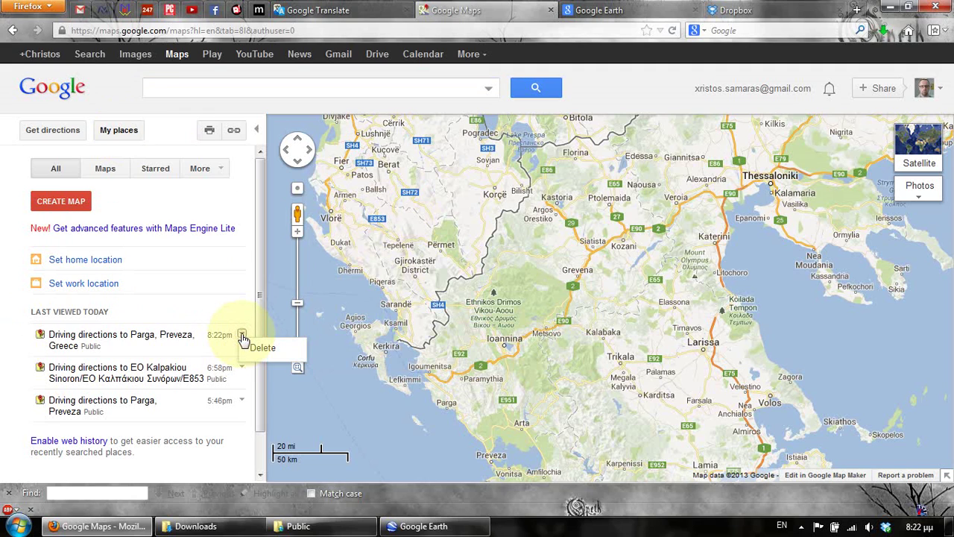
left_click(280, 351)
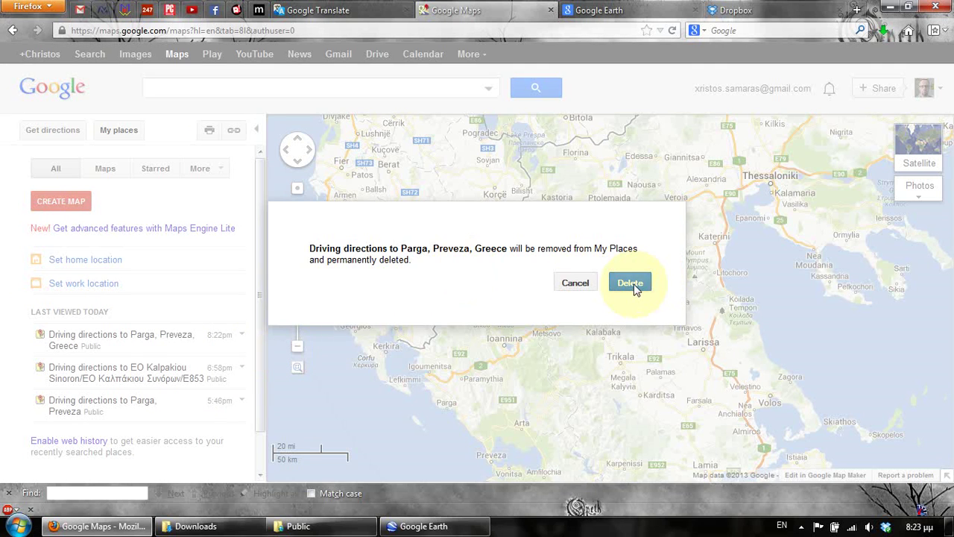
left_click(645, 281)
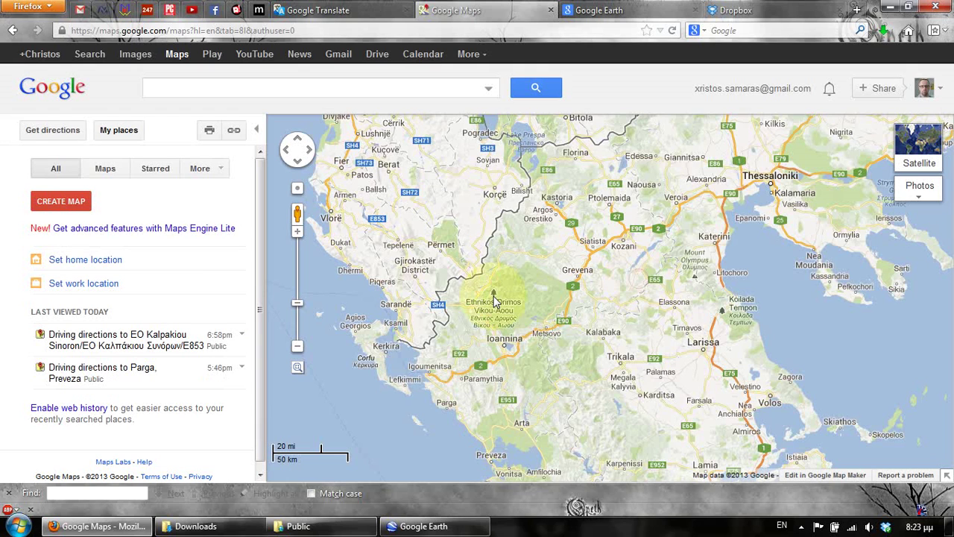
Step: Minimize Firefox, check the Parga KML in Downloads, and bring up Google Earth
left_click(103, 527)
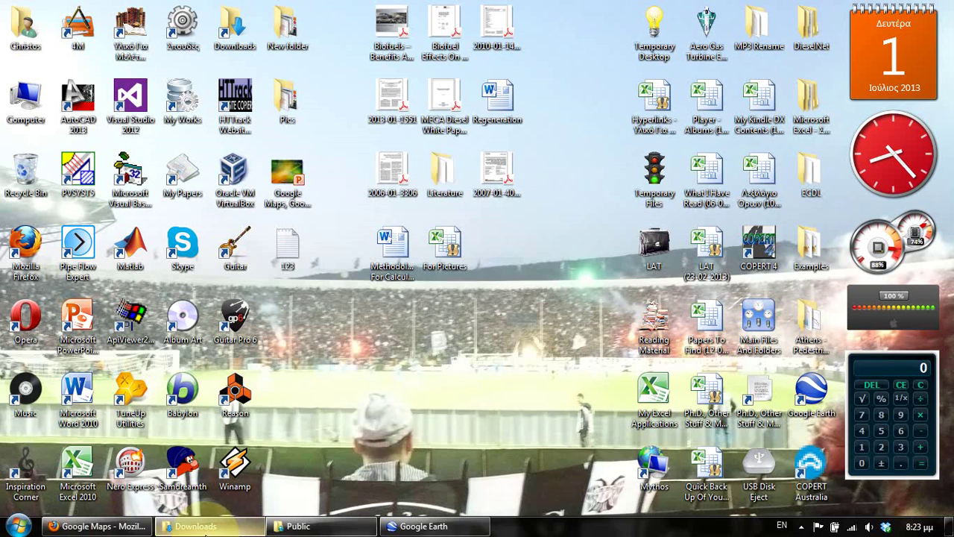
left_click(195, 526)
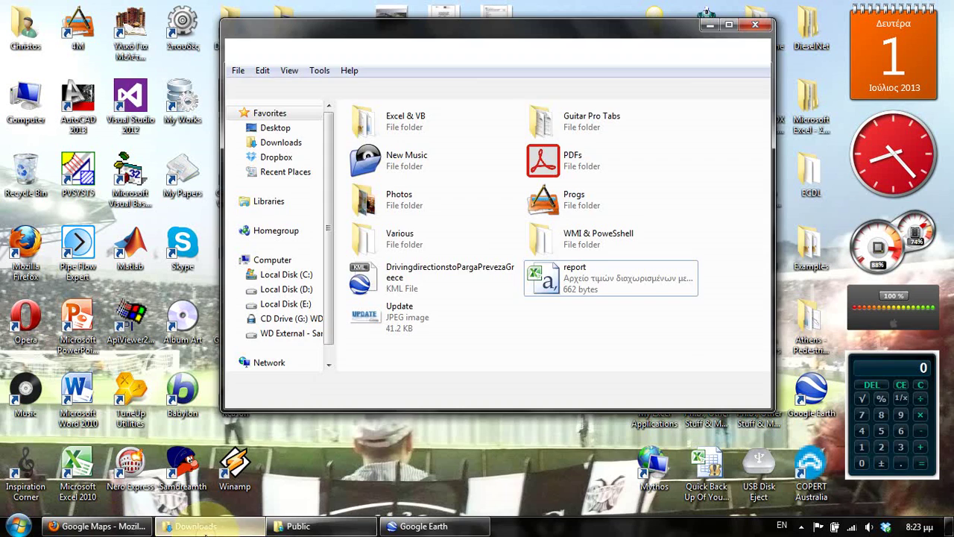
left_click(436, 272)
left_click(575, 349)
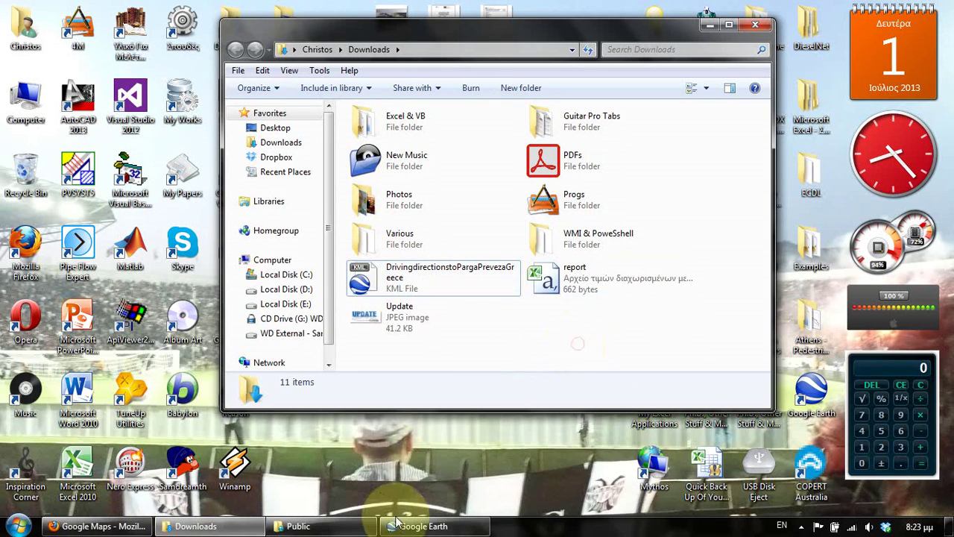
left_click(443, 527)
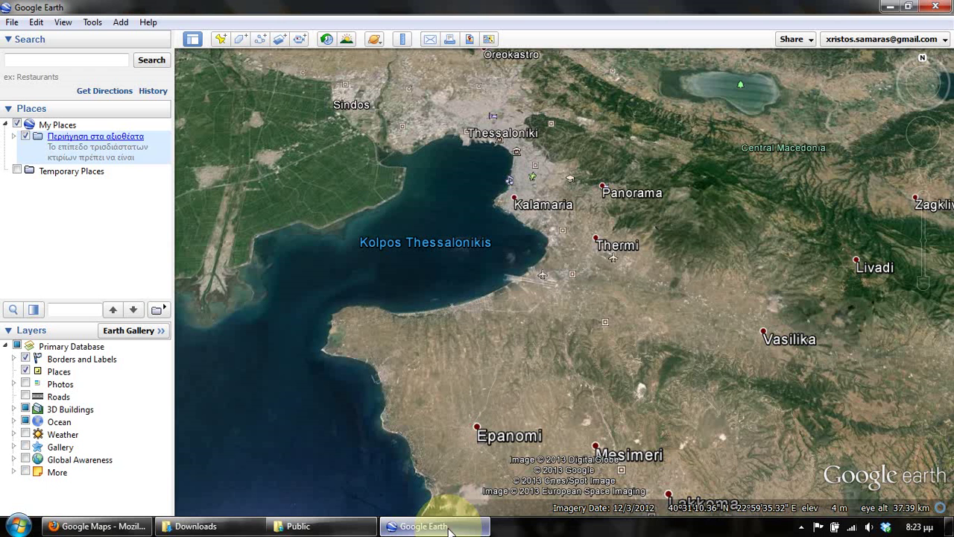
Step: Load DrivingdirectionstoPargaPrevezaGreece.kml from the Downloads folder into Google Earth
left_click(12, 22)
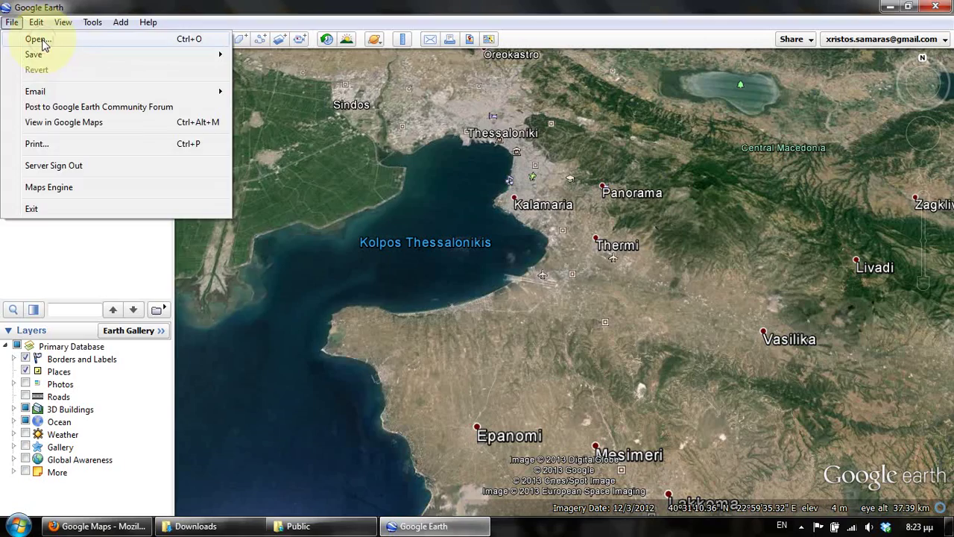
left_click(39, 41)
left_click(217, 231)
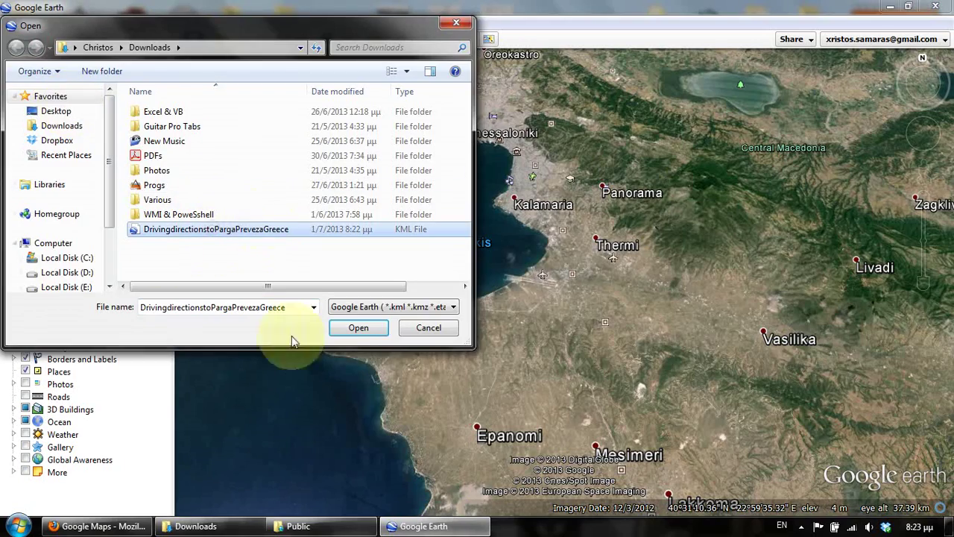
left_click(363, 329)
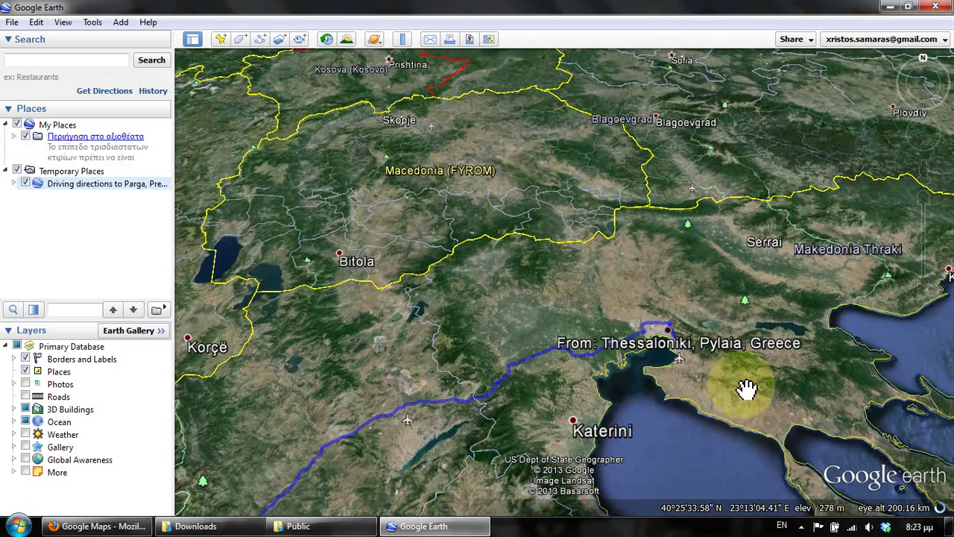
Step: Zoom and pan in on the built-up coastal area along the Thessaloniki gulf
double_click(701, 377)
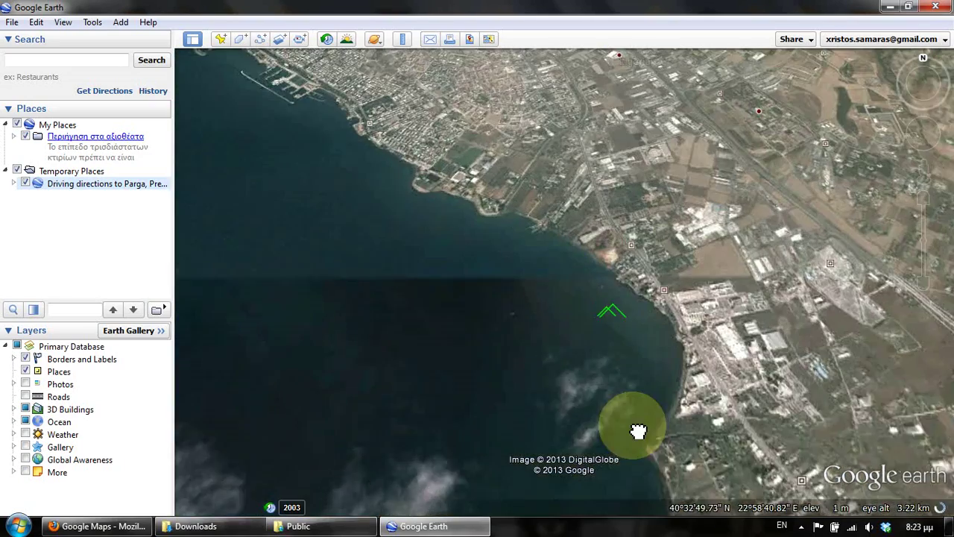
left_click_drag(638, 431, 552, 228)
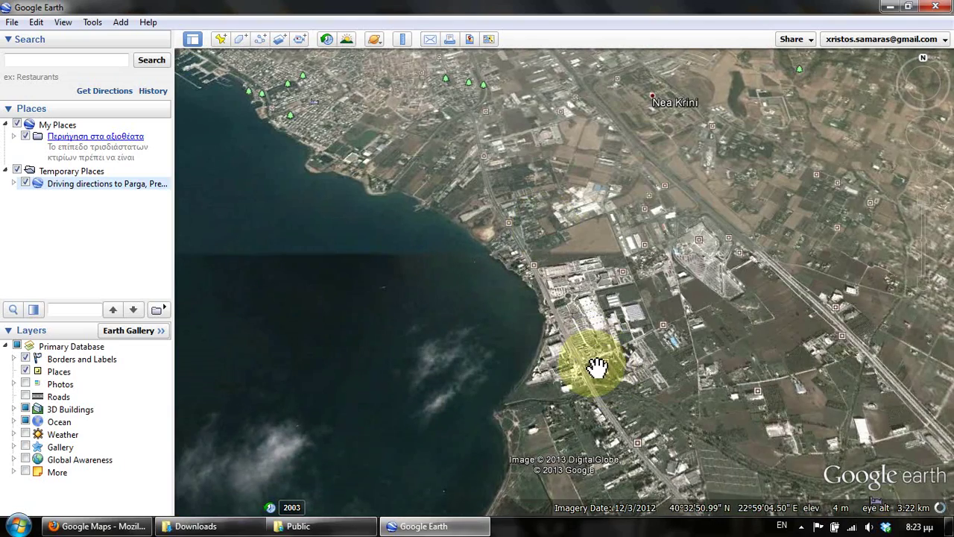
double_click(597, 366)
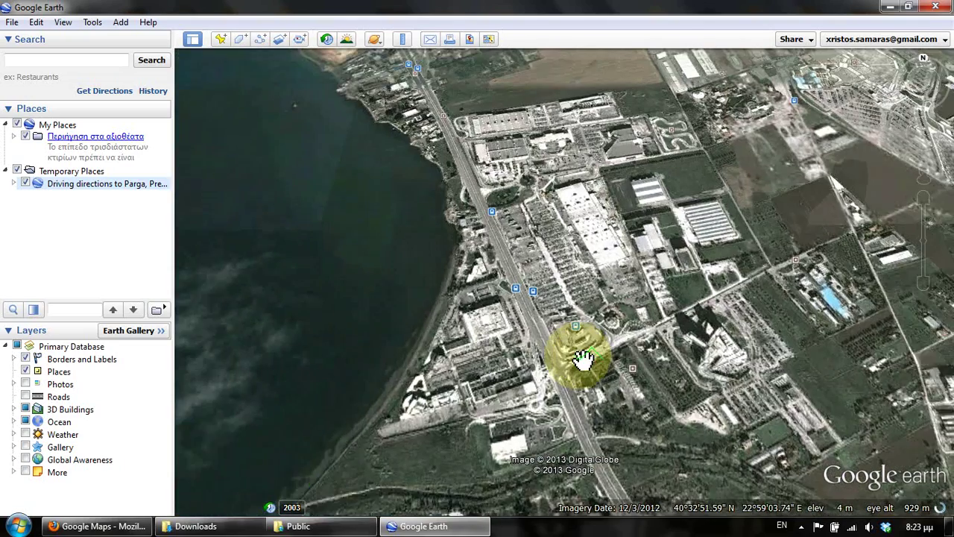
scroll(583, 359, "down", 2)
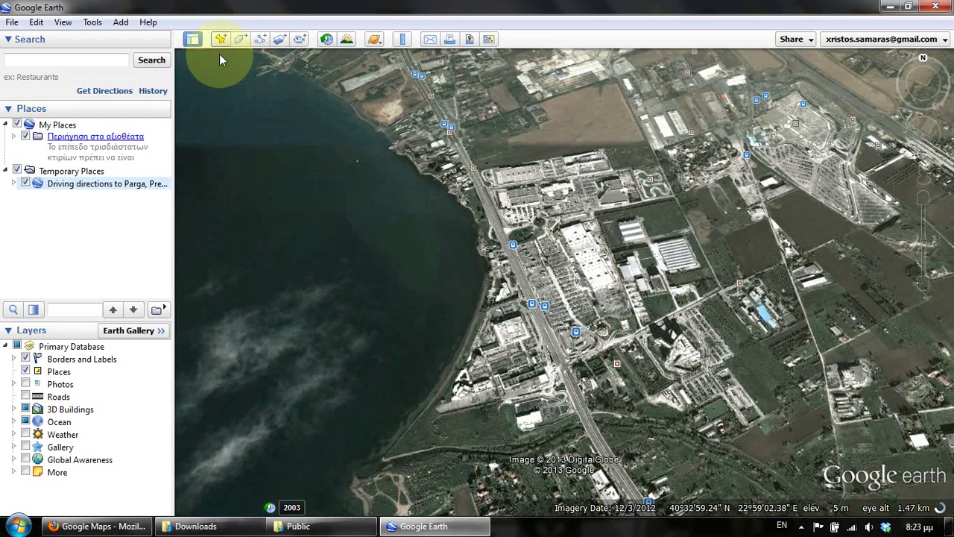
Step: Add a placemark named 'Location' at the map centre on the Thessaloniki coast
left_click(220, 40)
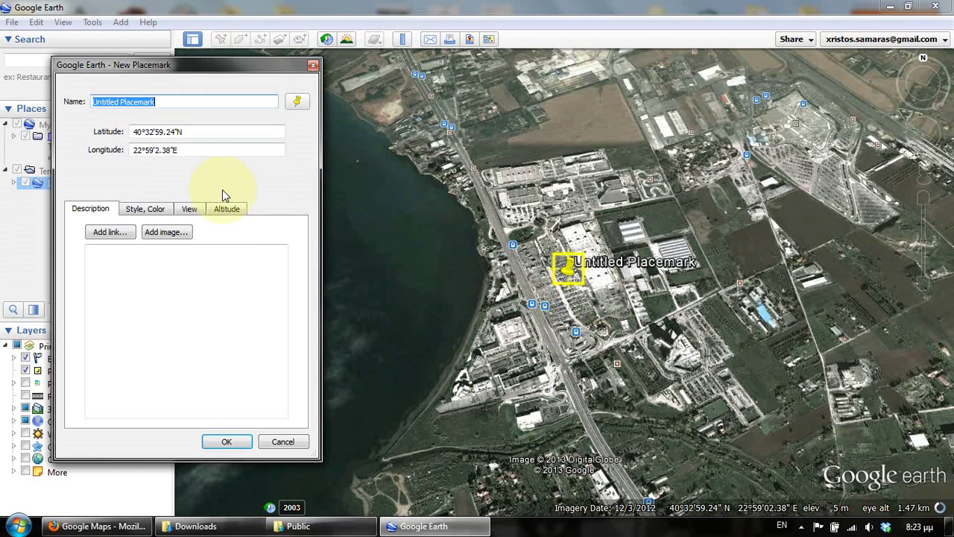
type("Location")
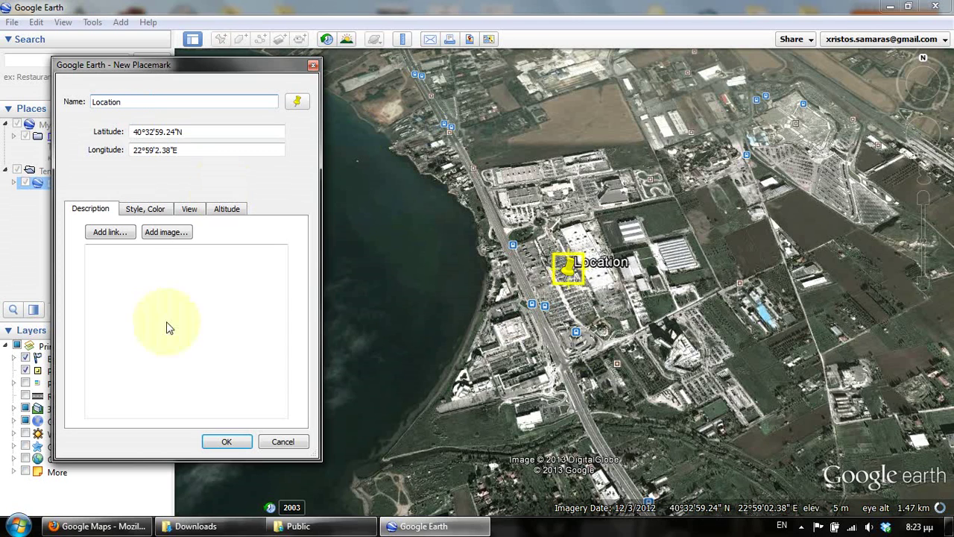
left_click(225, 442)
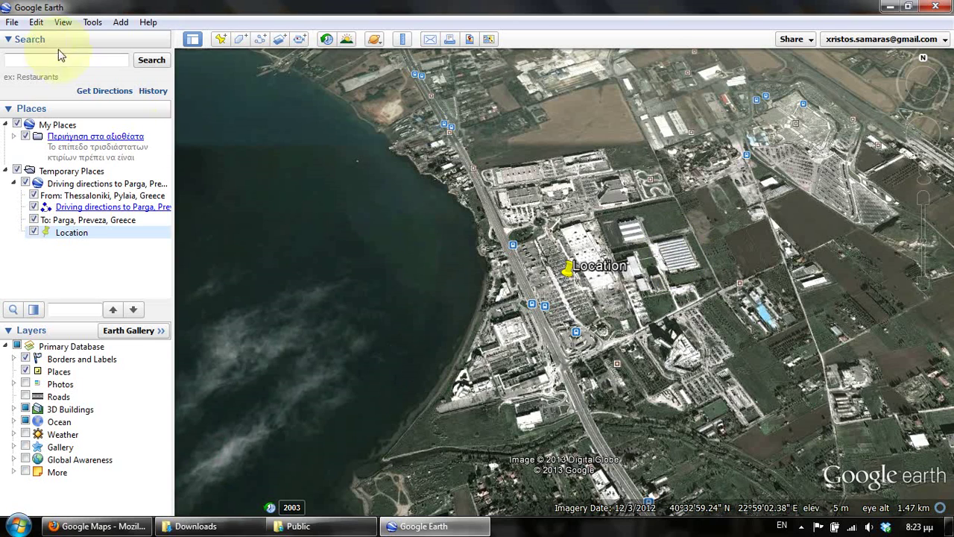
left_click(12, 22)
Step: Save the Location placemark as Location.kmz in Downloads, then minimize Google Earth
mouse_move(109, 57)
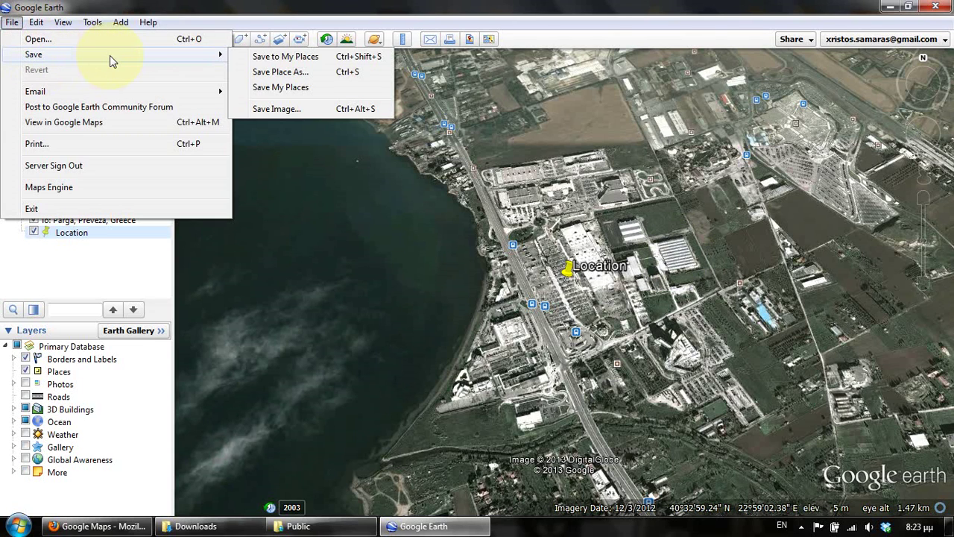
left_click(322, 75)
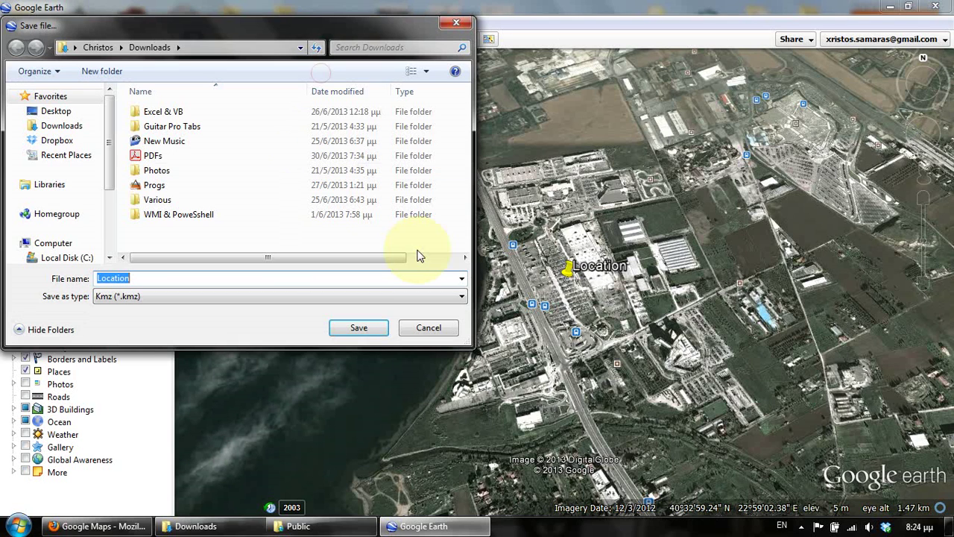
left_click(368, 334)
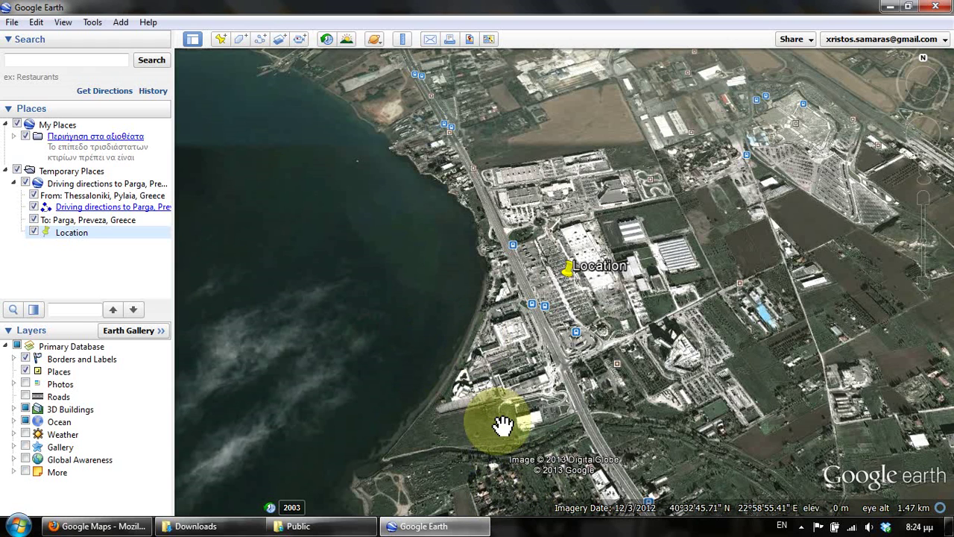
left_click(462, 526)
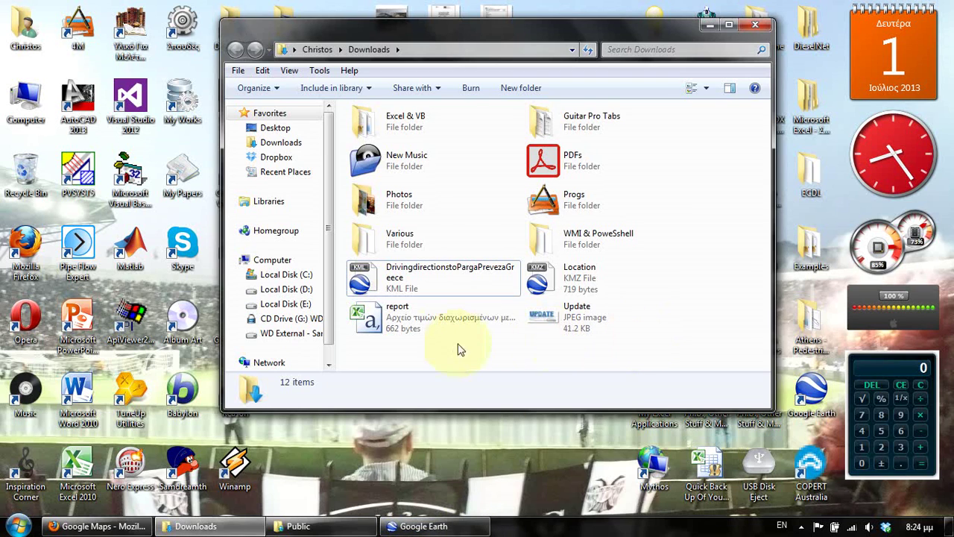
Step: Find Location.kmz in the Dropbox Public folder and copy its public link
left_click(579, 281)
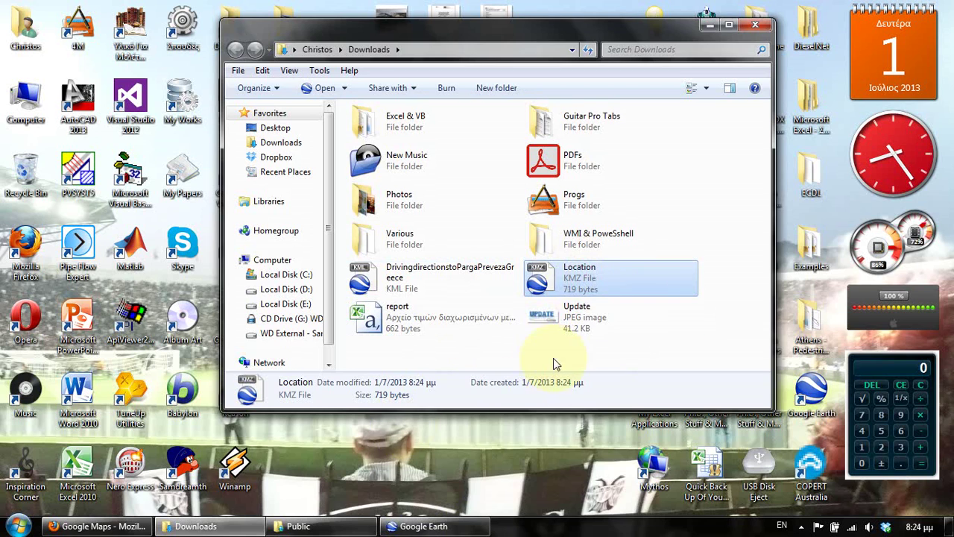
left_click(299, 526)
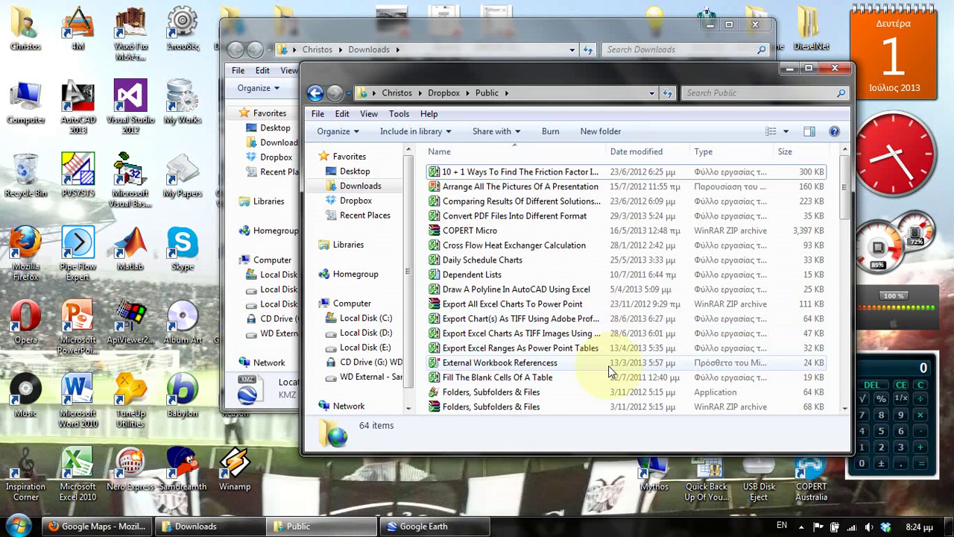
key("ctrl+v")
scroll(464, 224, "up", 1)
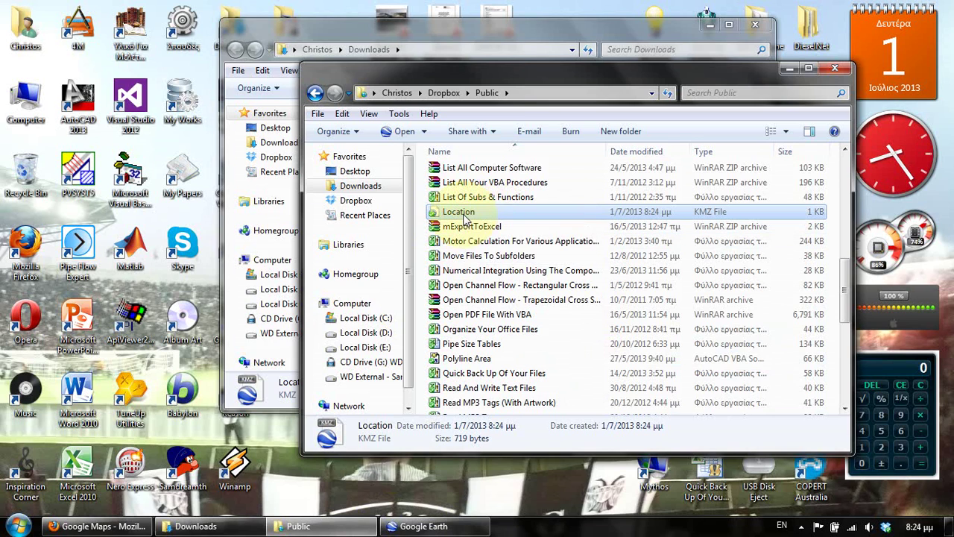
right_click(464, 214)
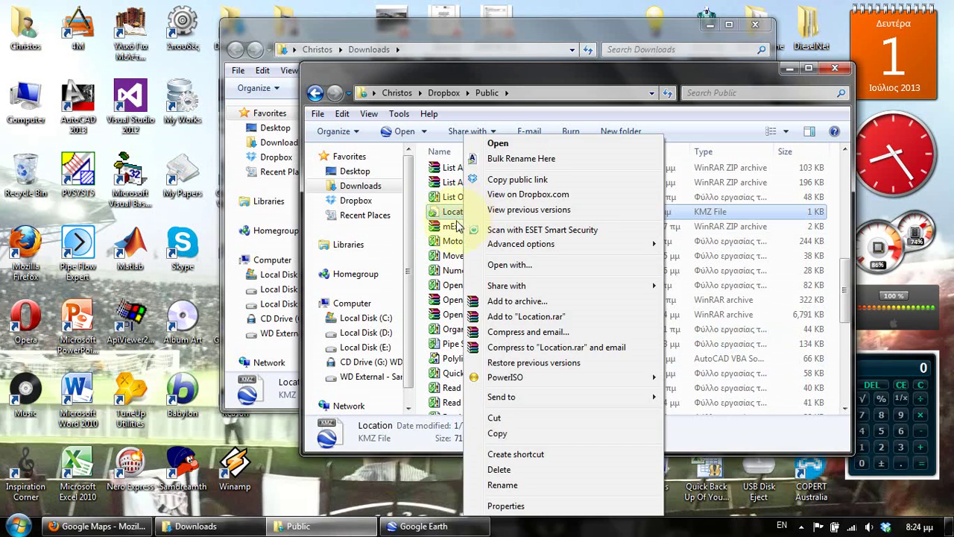
left_click(531, 183)
Step: Search Google Maps with the pasted Dropbox link to display the Location.kmz placemark
left_click(134, 522)
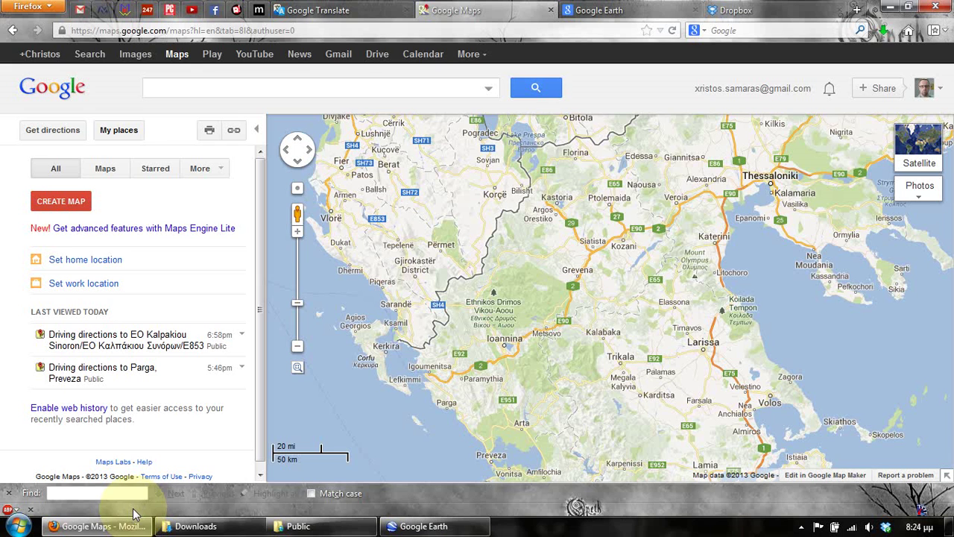
left_click(330, 88)
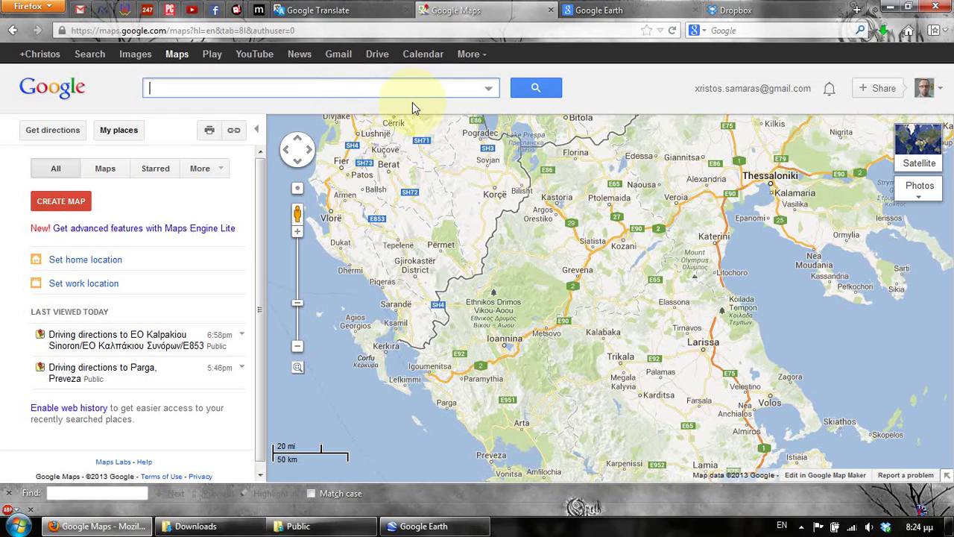
key("ctrl+v")
left_click(546, 90)
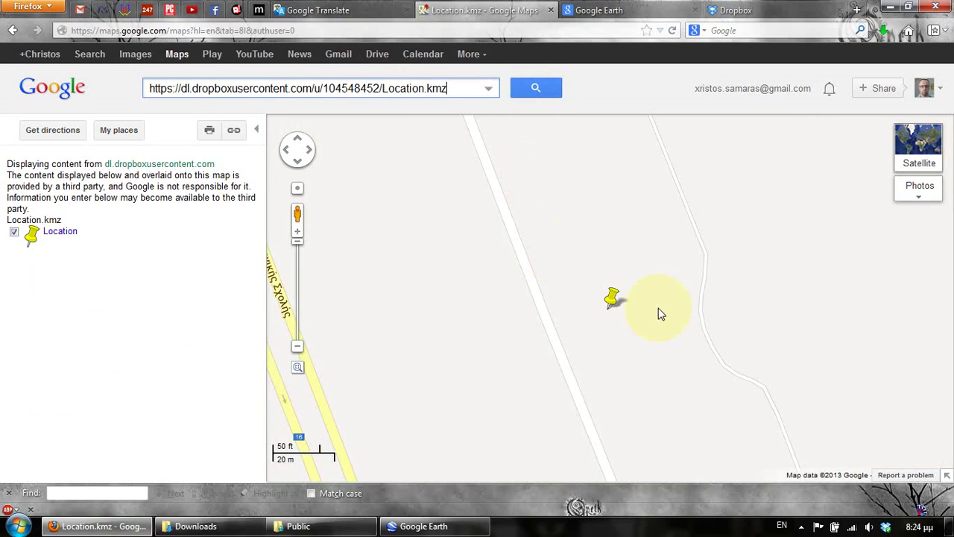
scroll(646, 307, "down", 1)
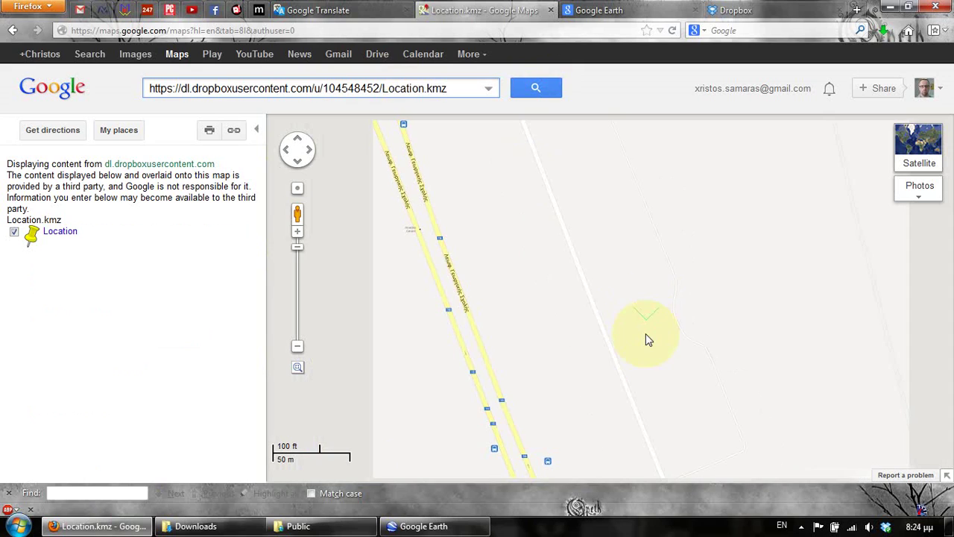